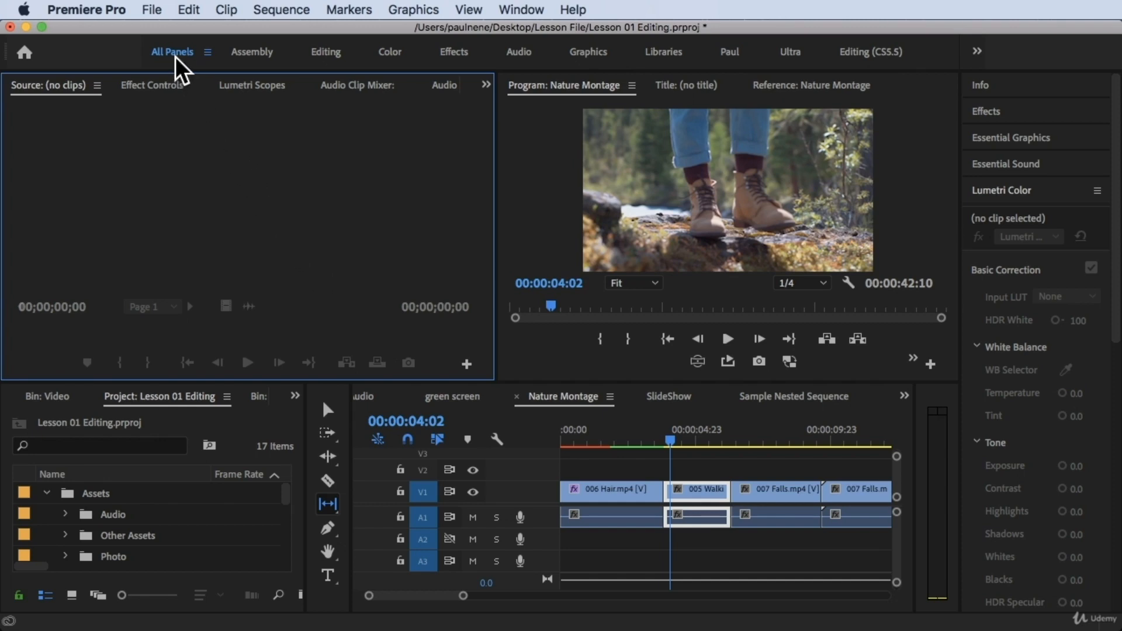
Step: Make sure the Tools panel is enabled for the workspace and activate the Slip tool
click(521, 10)
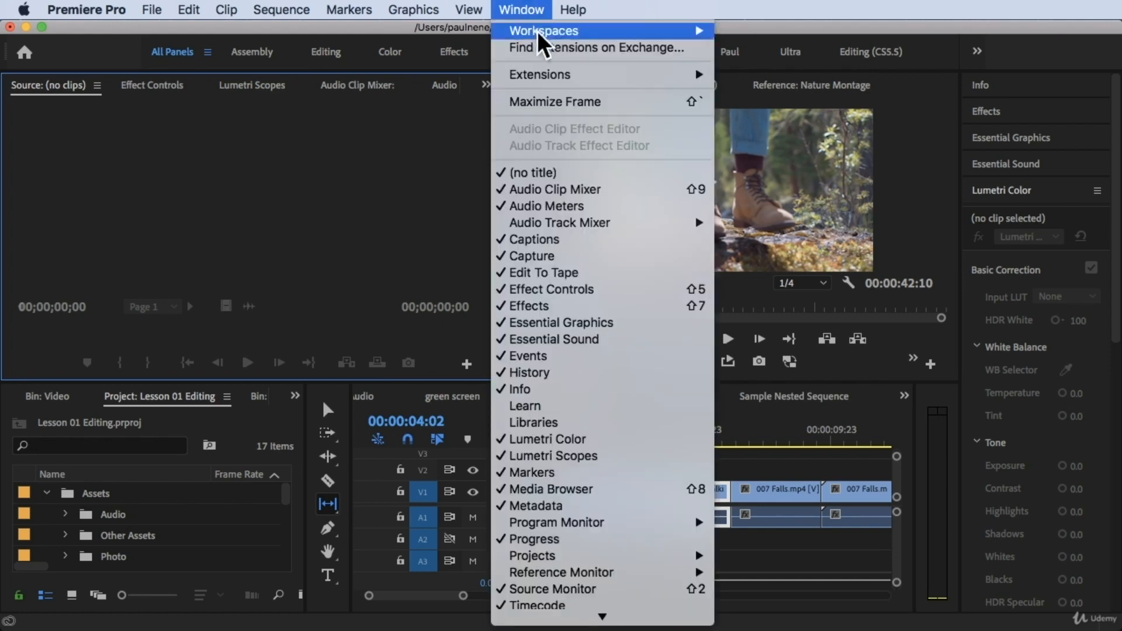
mouse_move(538, 31)
click(848, 35)
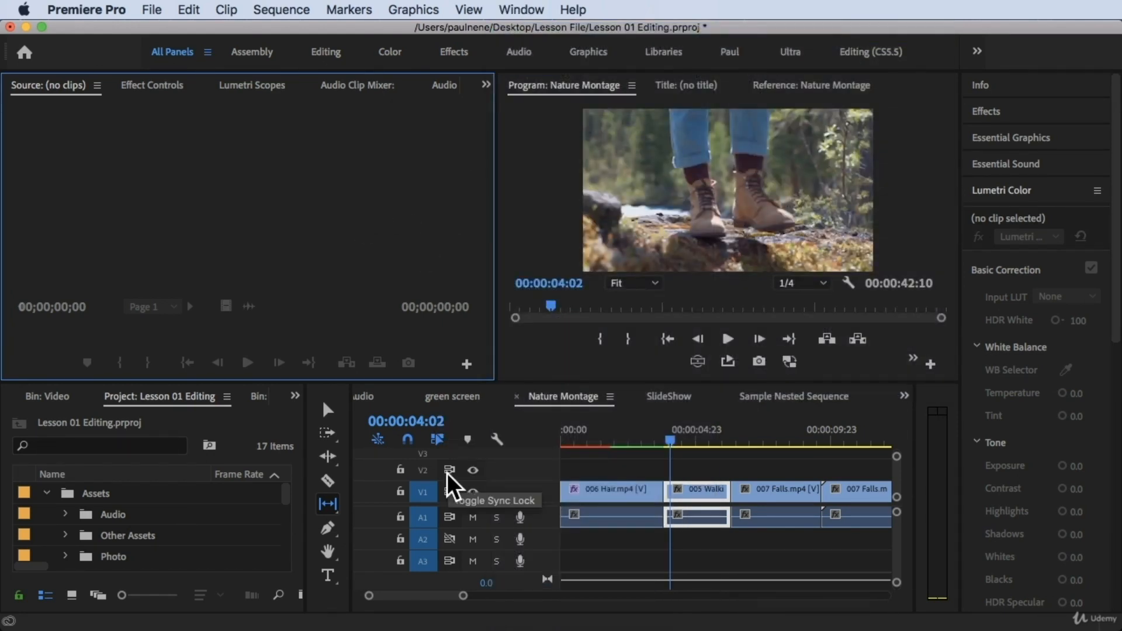
click(335, 391)
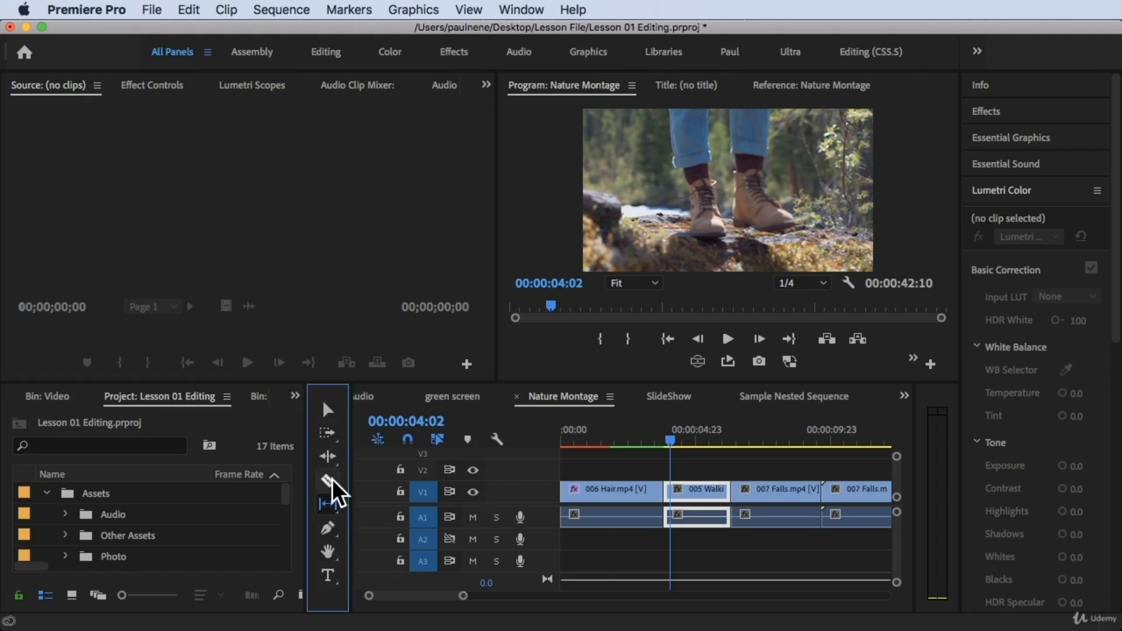
click(522, 9)
scroll(547, 462, down, 3)
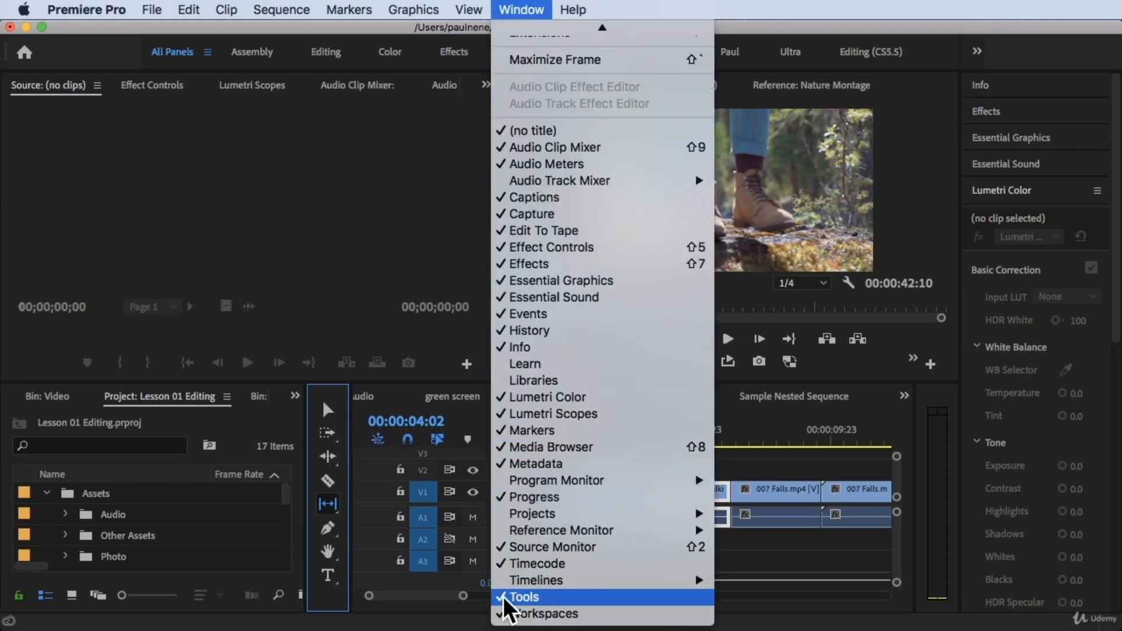
click(523, 598)
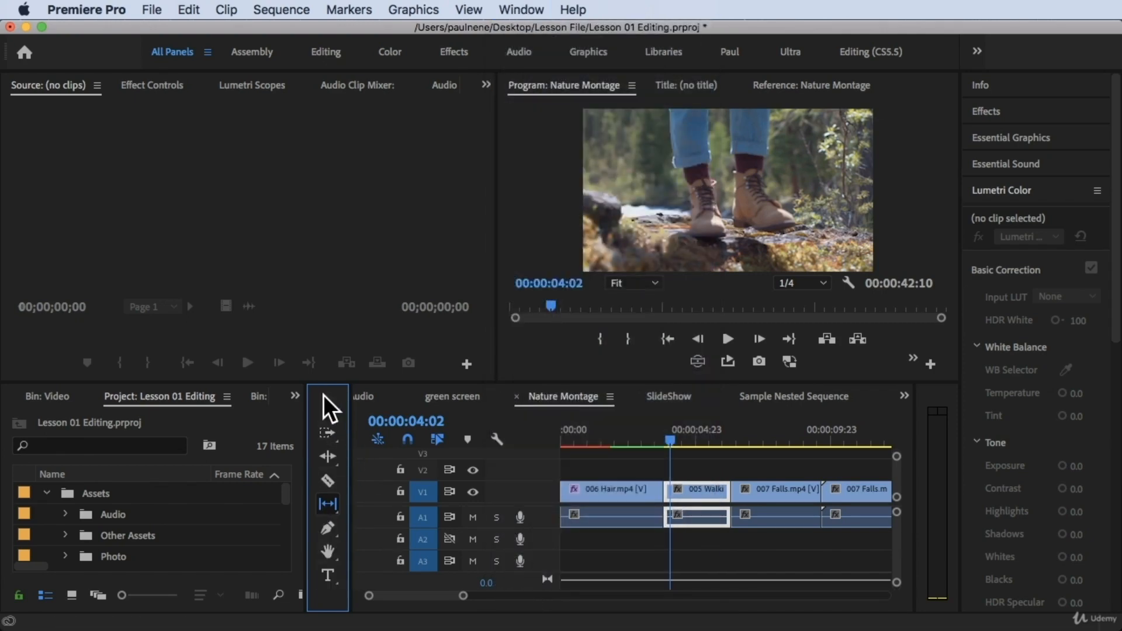
click(331, 507)
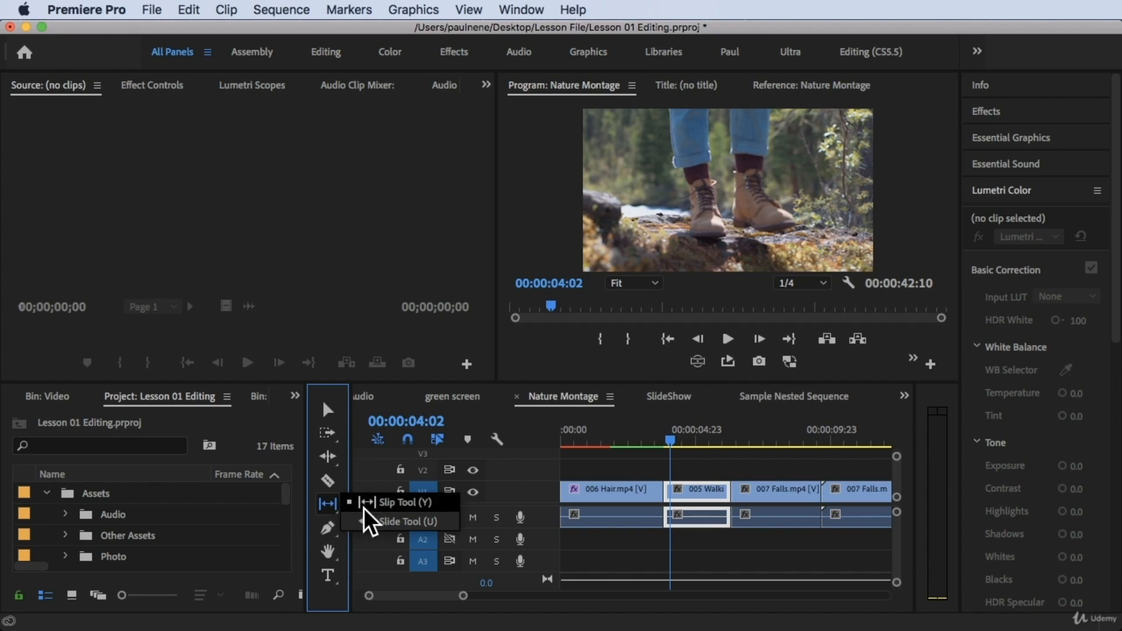
click(402, 504)
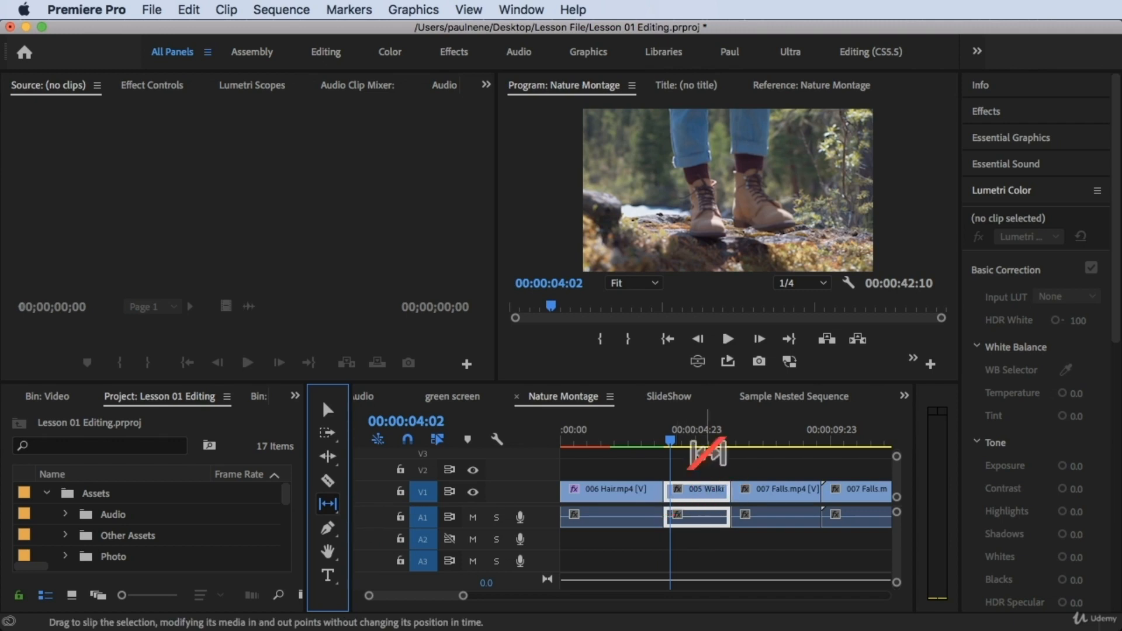
Step: Scrub through the Nature Montage sequence and add a clip marker to 005 Walking.mp4 at 00:00:05:01
drag(666, 439, 593, 425)
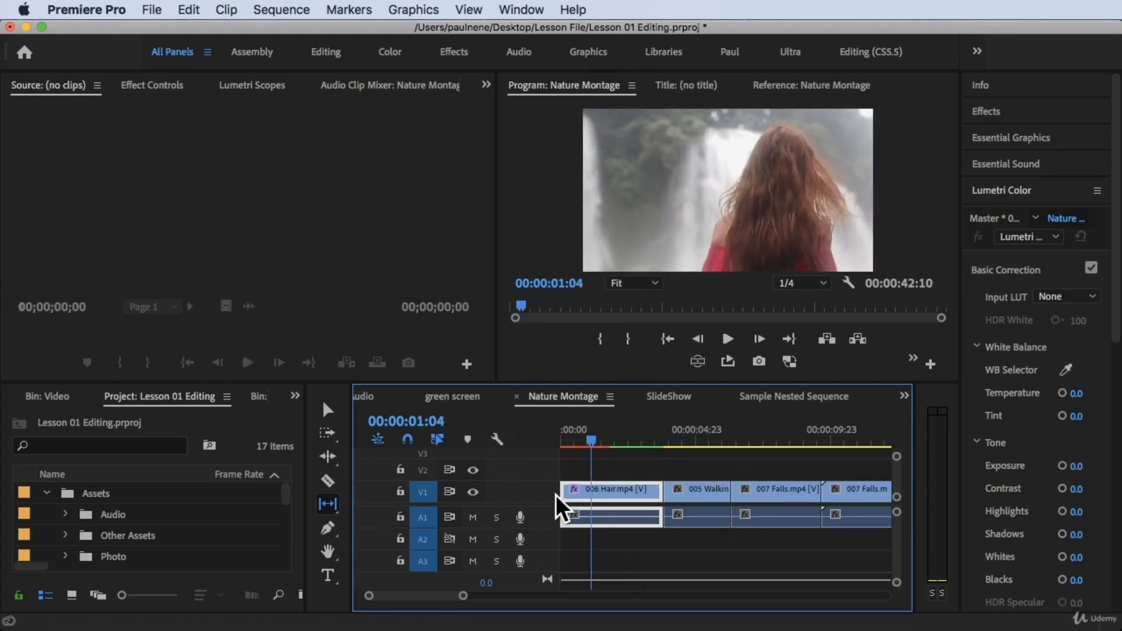
drag(595, 439, 698, 451)
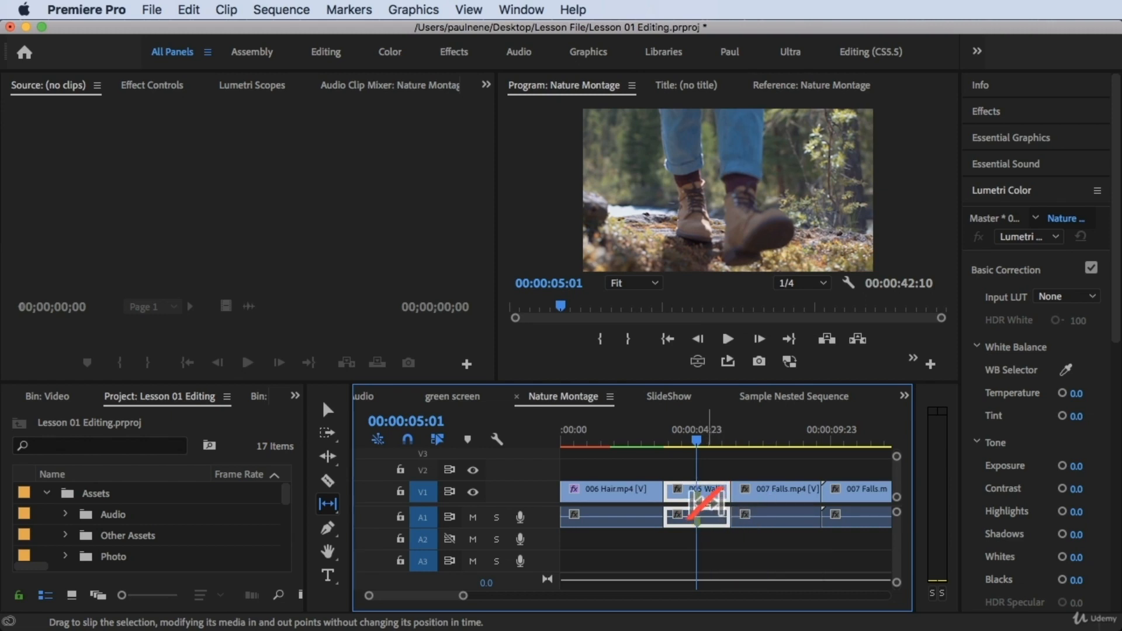
key(=)
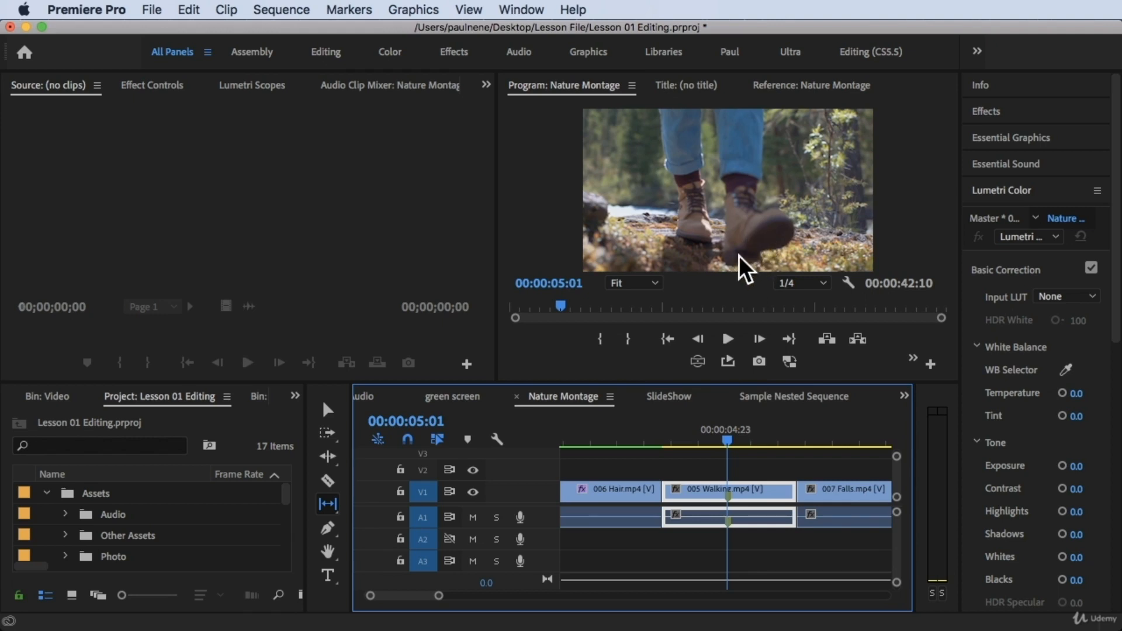
Step: Clear the clip selection and add a sequence marker at 00:00:04:06, above 005 Walking.mp4
drag(731, 434, 693, 429)
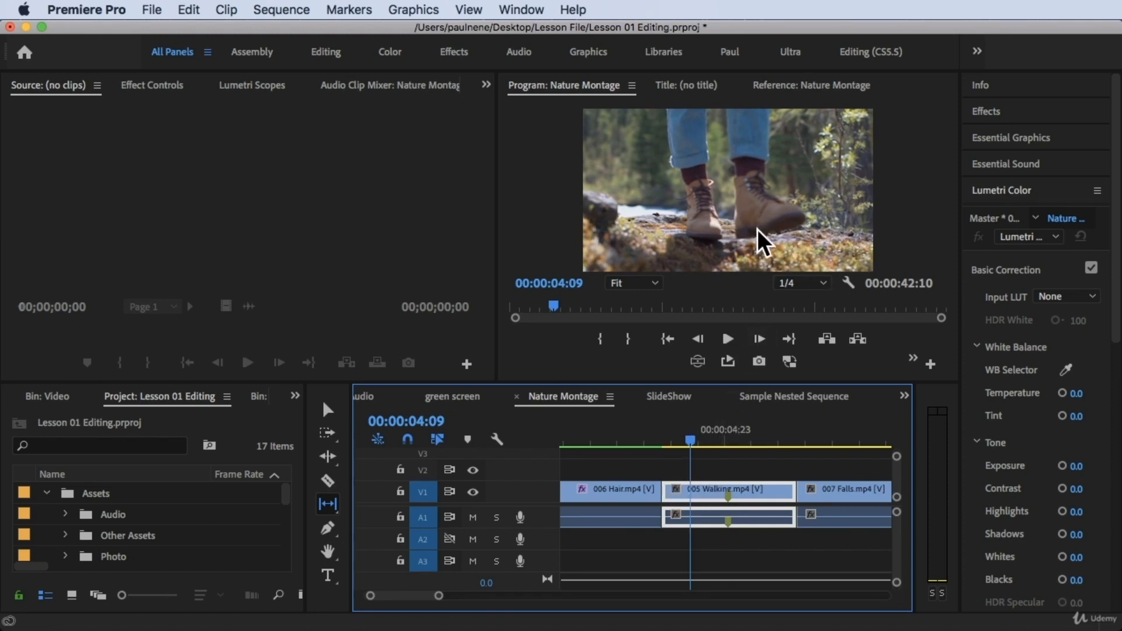
mouse_move(703, 440)
mouse_down()
mouse_move(732, 444)
mouse_move(688, 427)
mouse_up()
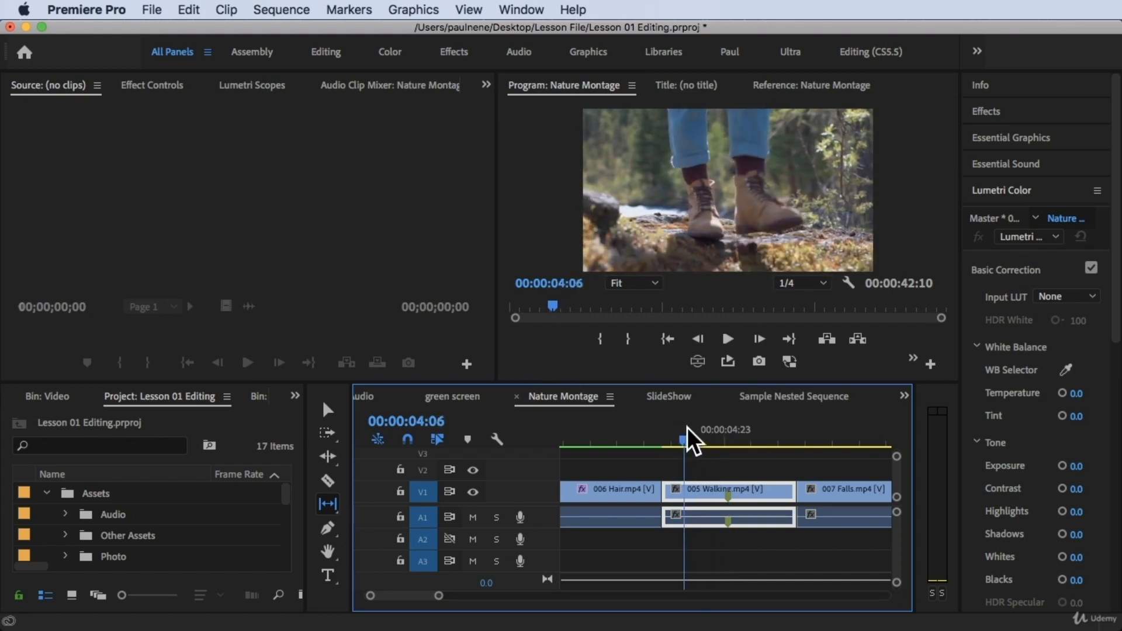
click(717, 467)
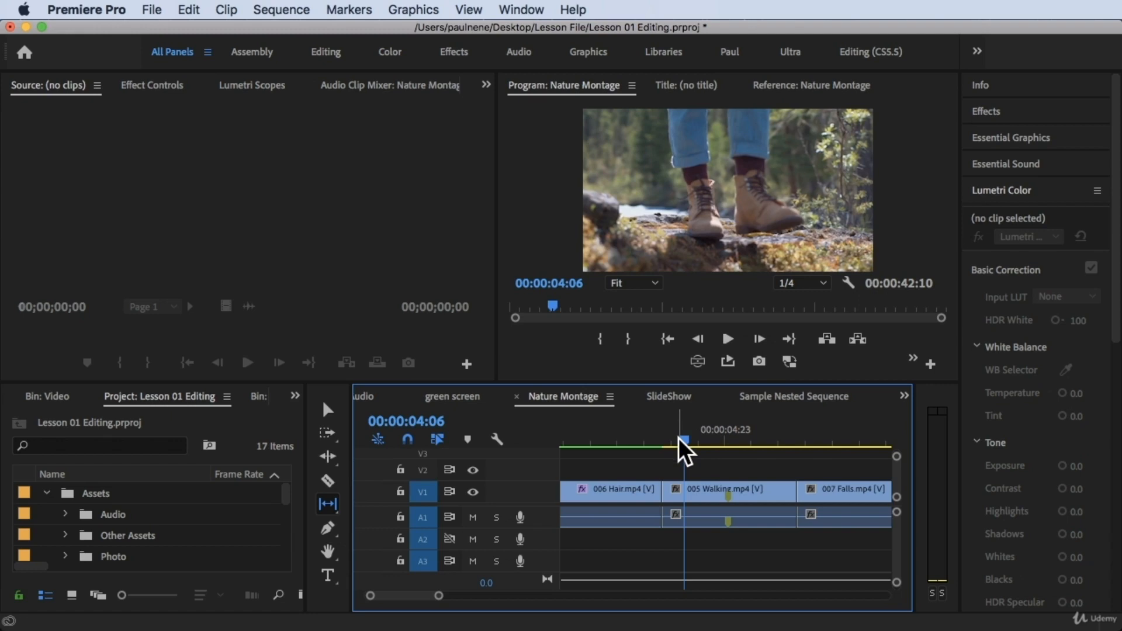
key(m)
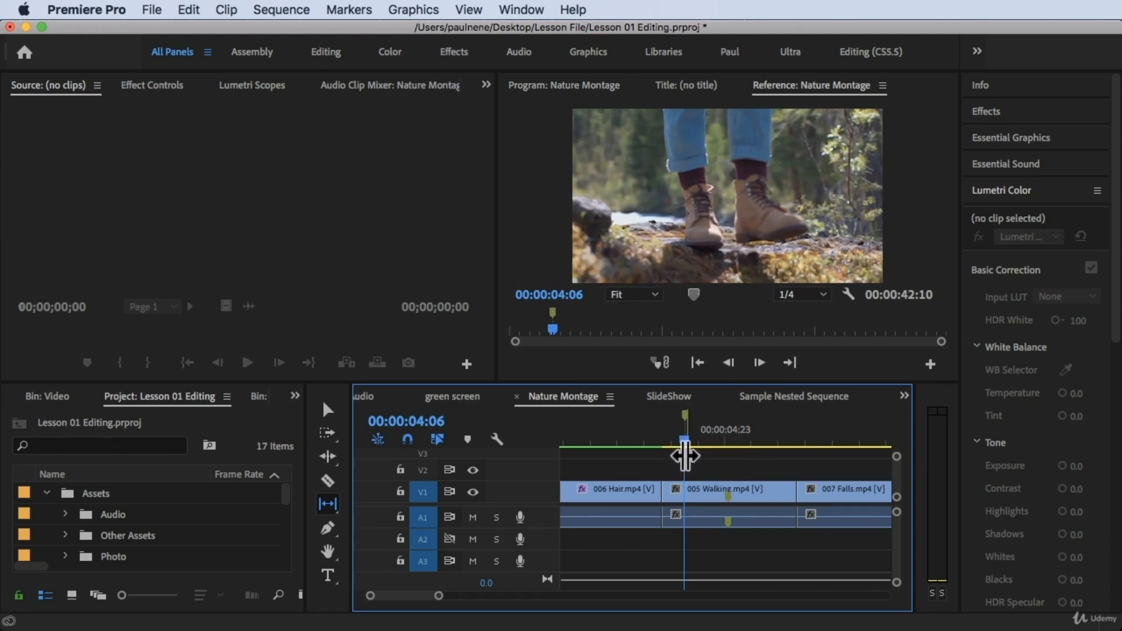
Step: Use the Selection tool to line up 005 Walking.mp4's clip marker with the sequence marker, and extend the clip's ends to close the gaps
drag(685, 440, 715, 461)
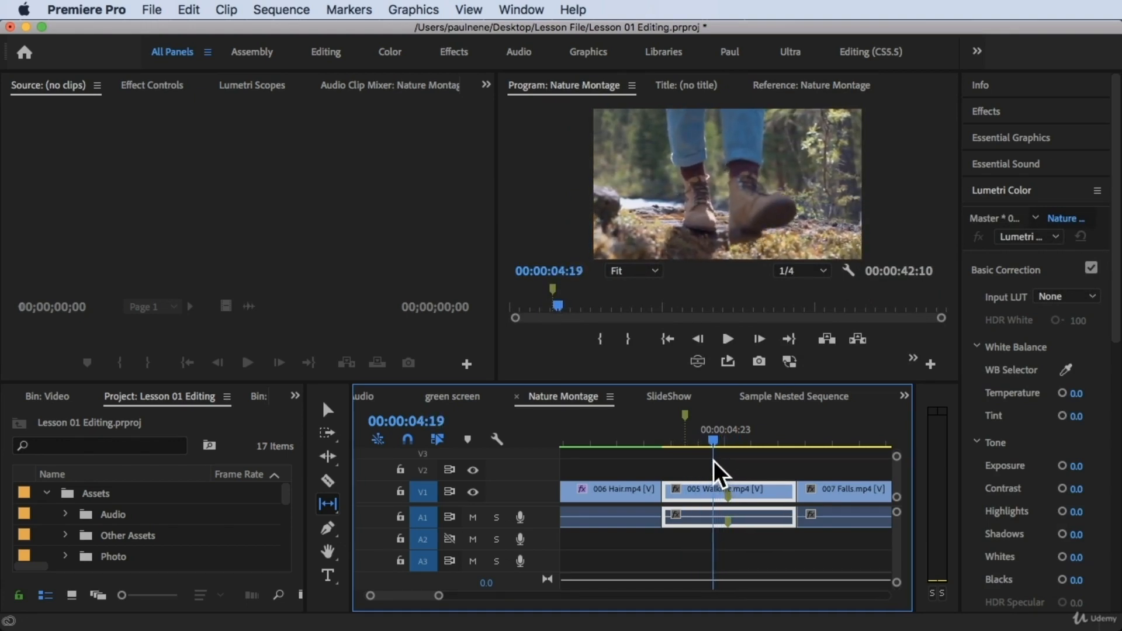
click(328, 408)
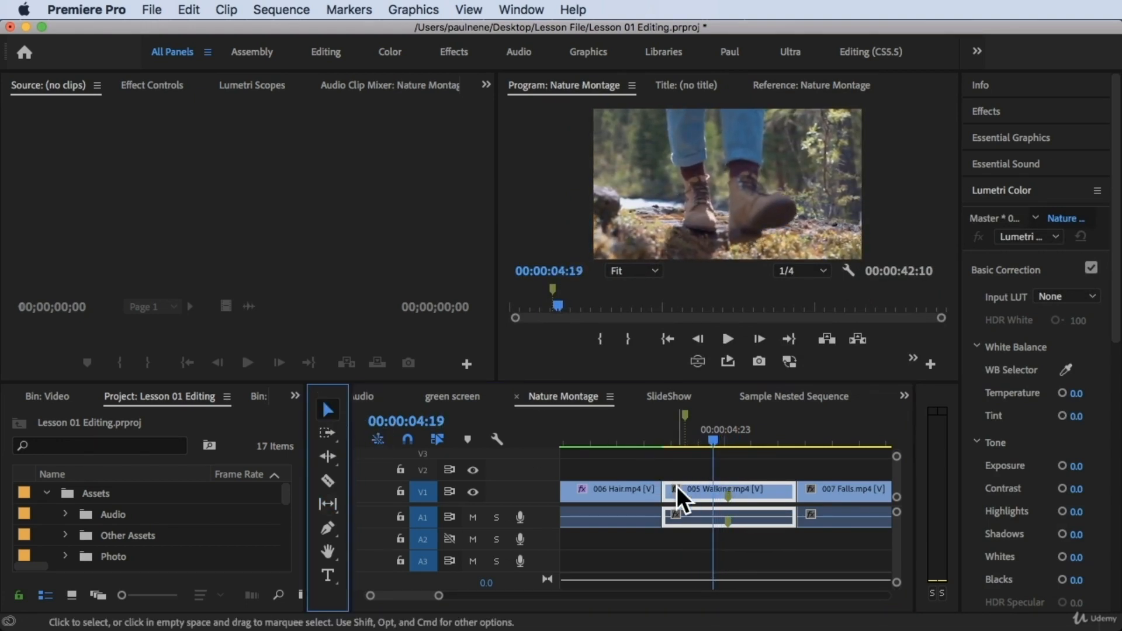
drag(665, 492, 707, 497)
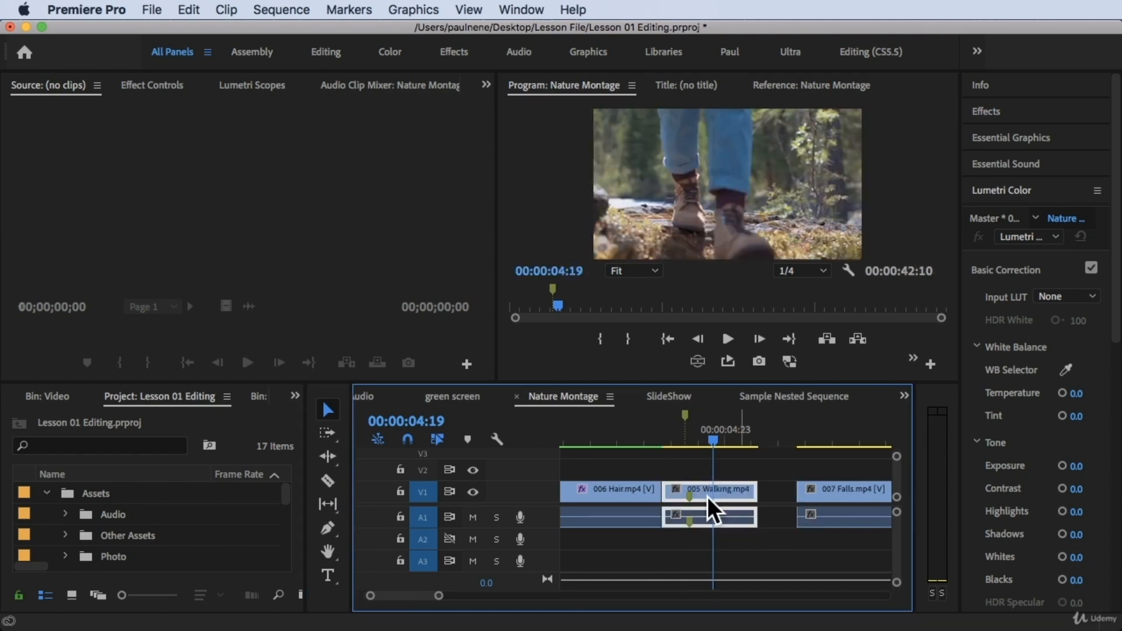
drag(717, 432, 691, 433)
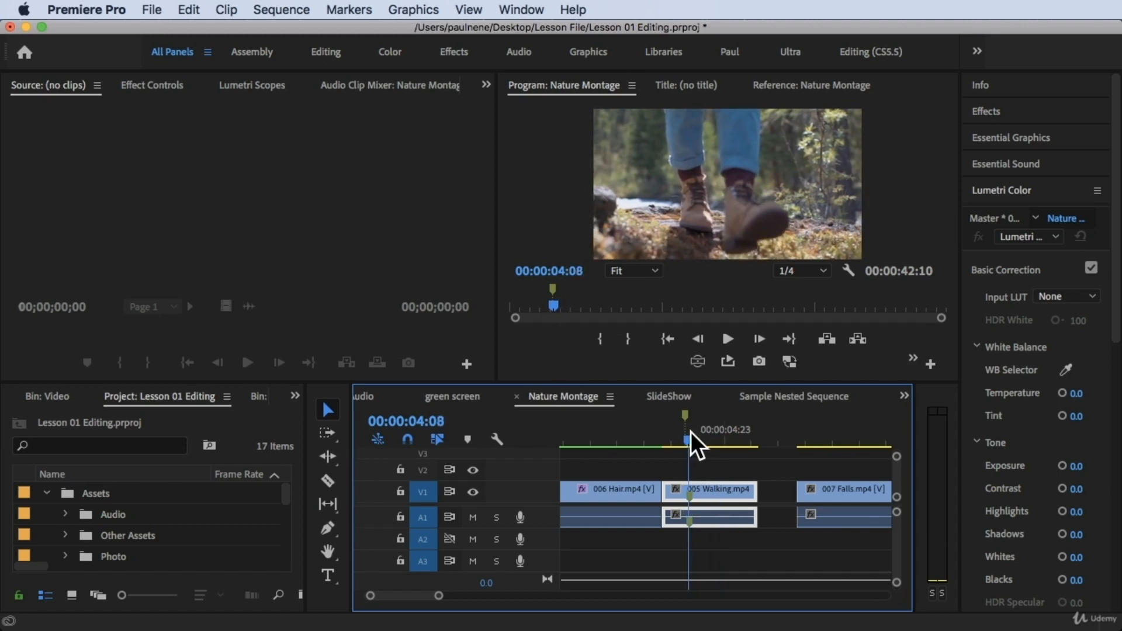
drag(666, 510, 698, 495)
drag(691, 440, 687, 432)
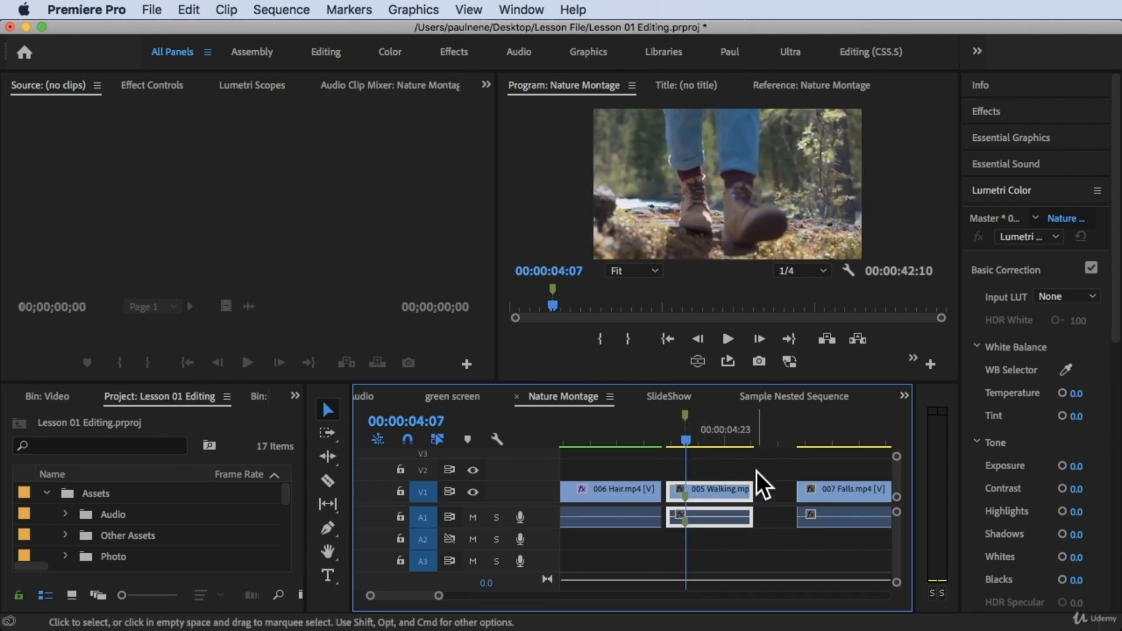
drag(763, 498, 840, 502)
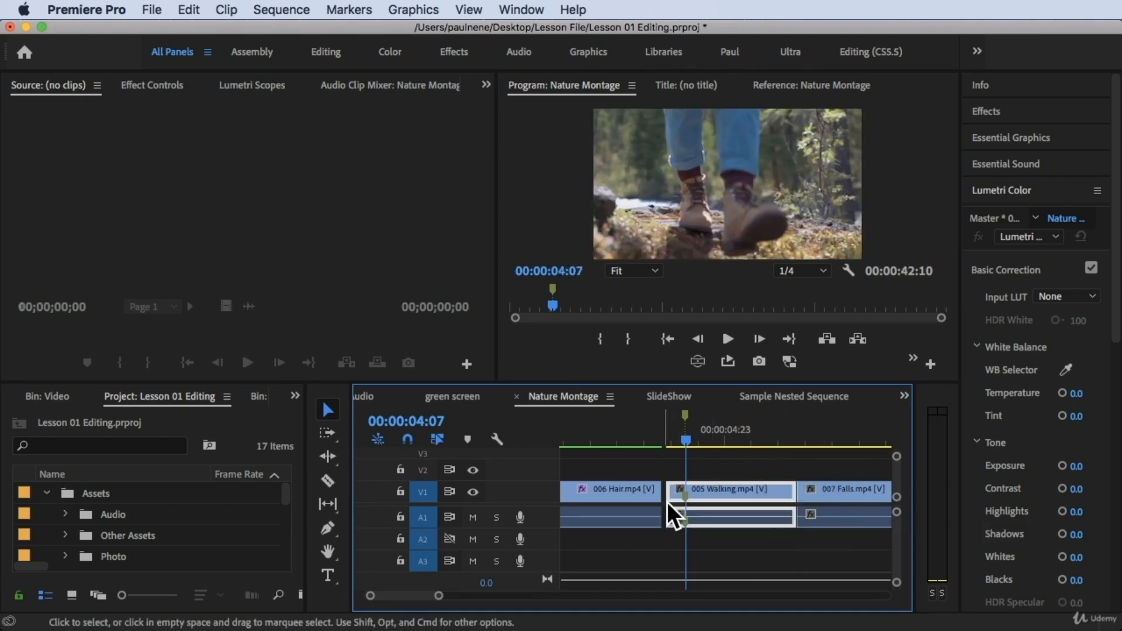
drag(668, 503, 648, 500)
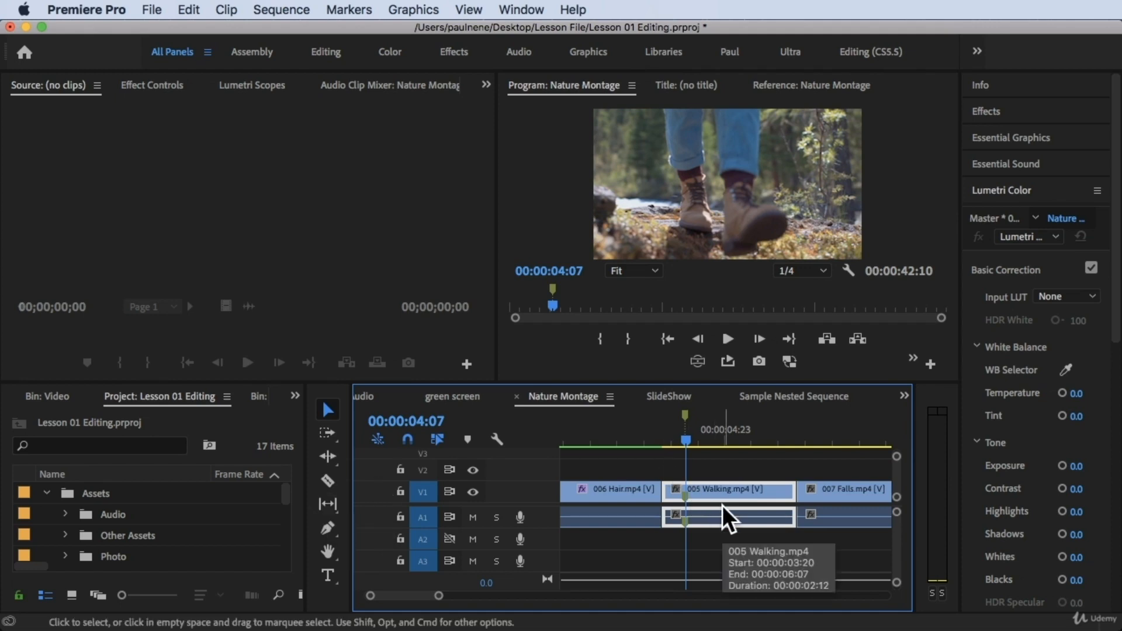
Step: Undo the manual trims and moves made to 005 Walking.mp4
key(super+z)
key(super+z)
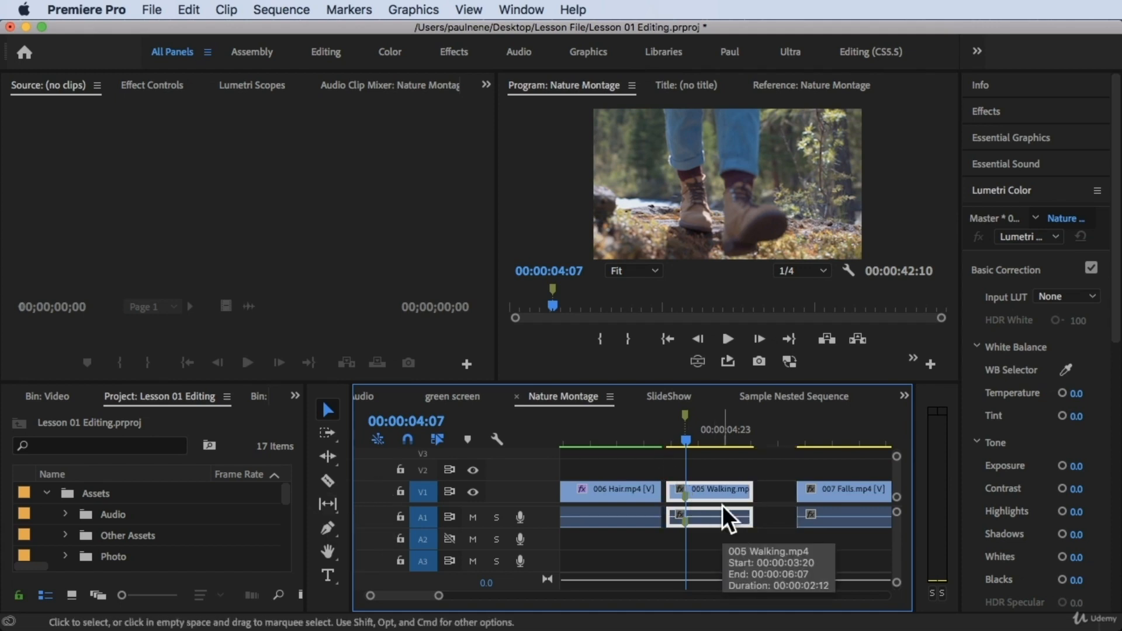
key(super+z)
key(super+z)
key(super+z)
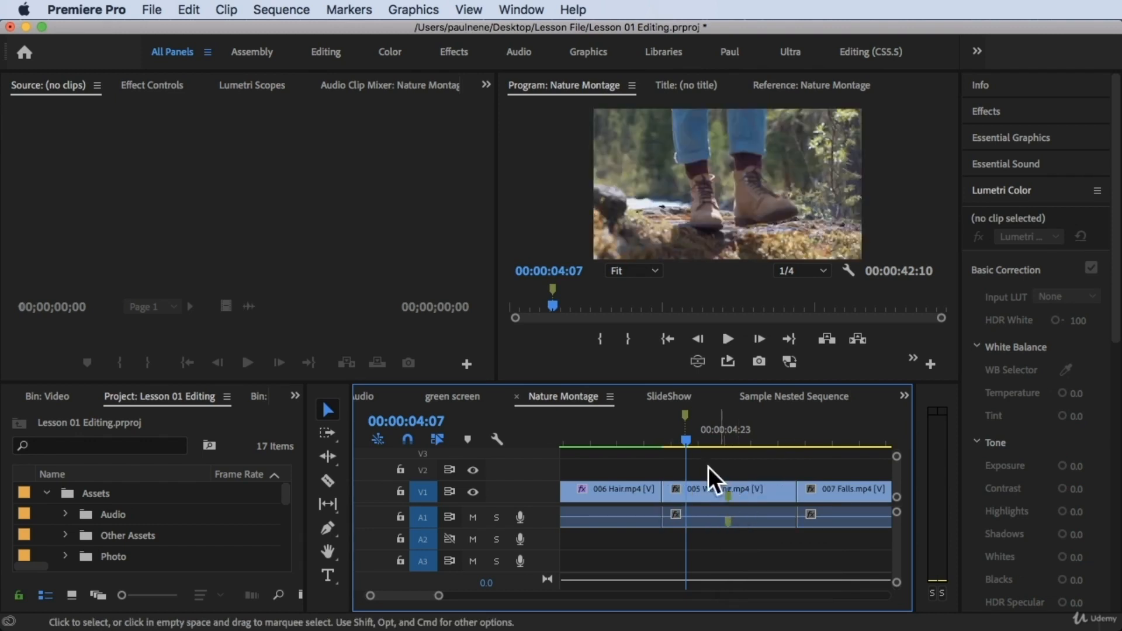
Step: Activate the Slip tool and place the playhead at 00:00:03:21, at the start of 005 Walking.mp4, with no clips selected
click(330, 505)
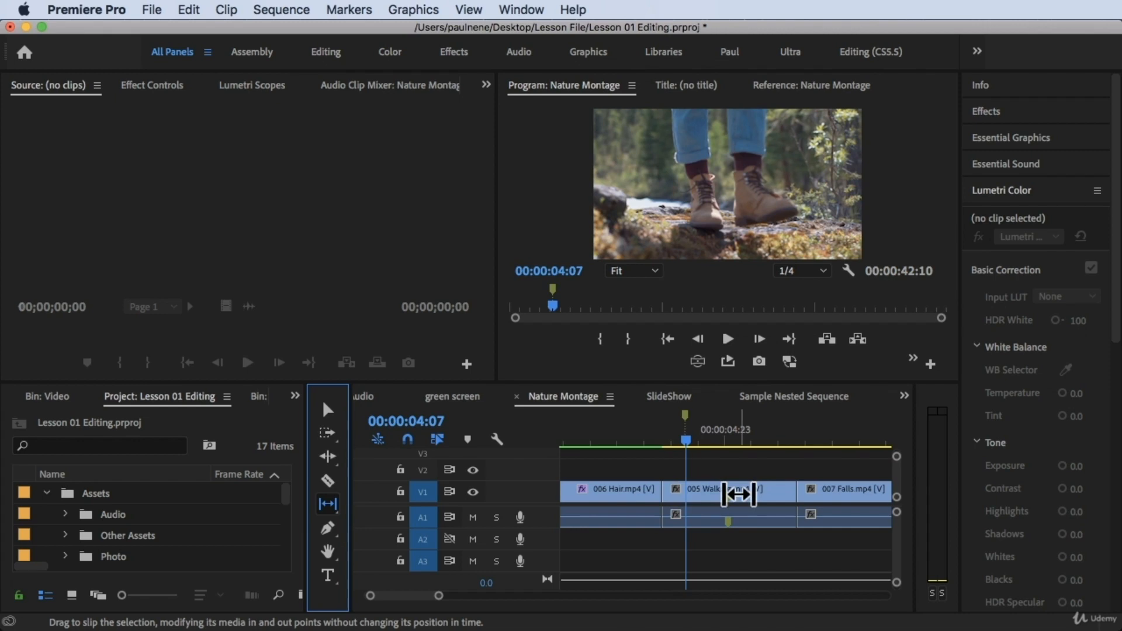
click(801, 432)
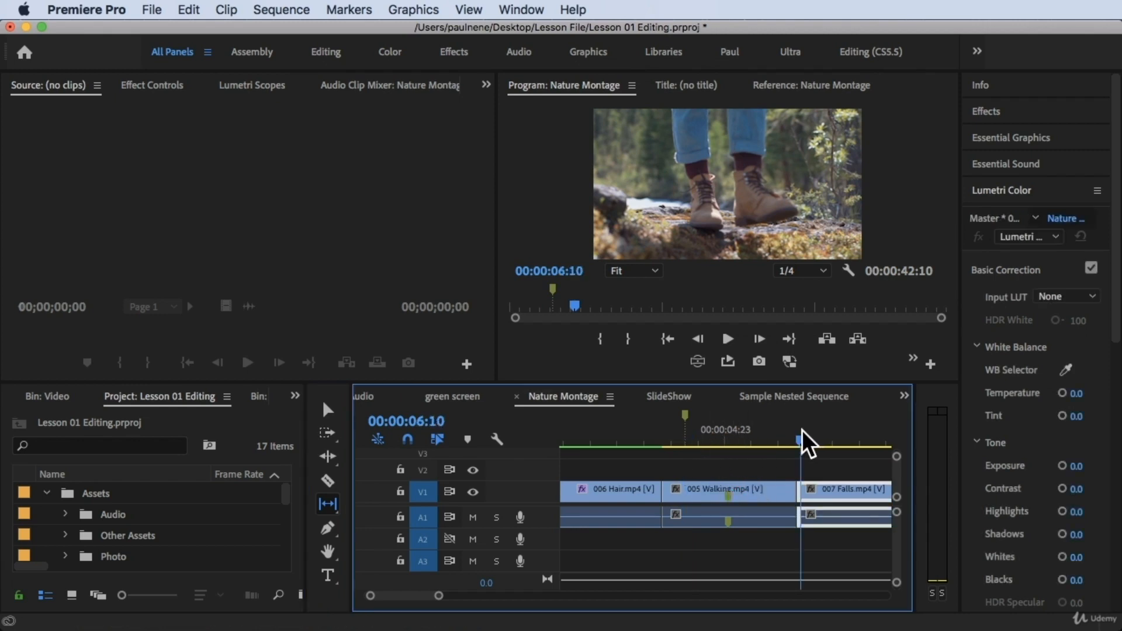
drag(802, 431, 666, 431)
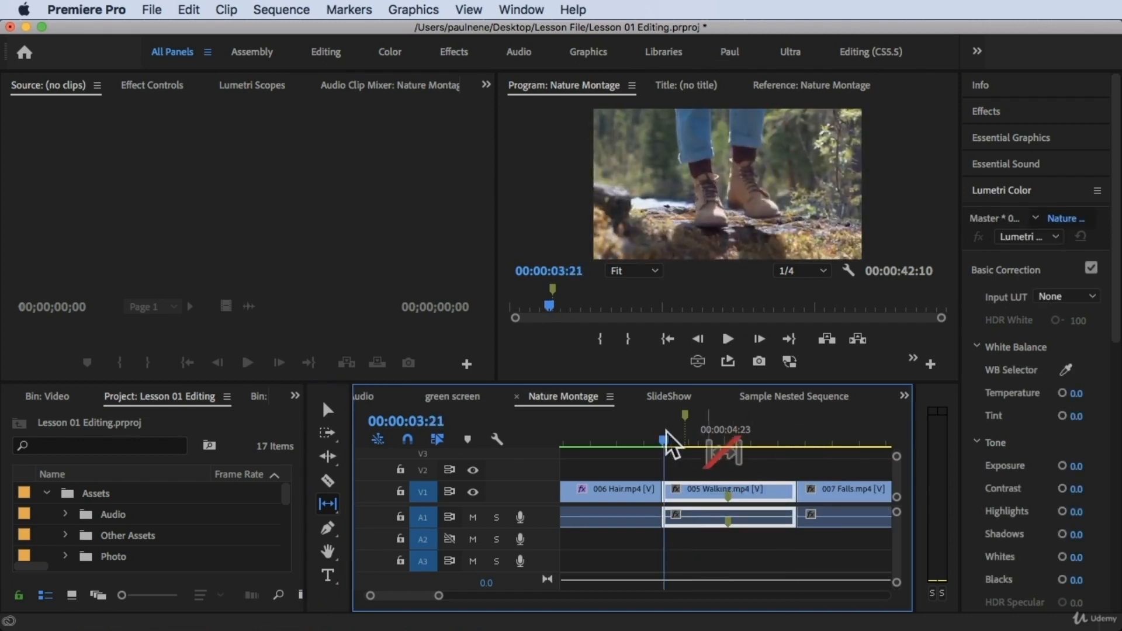
click(726, 467)
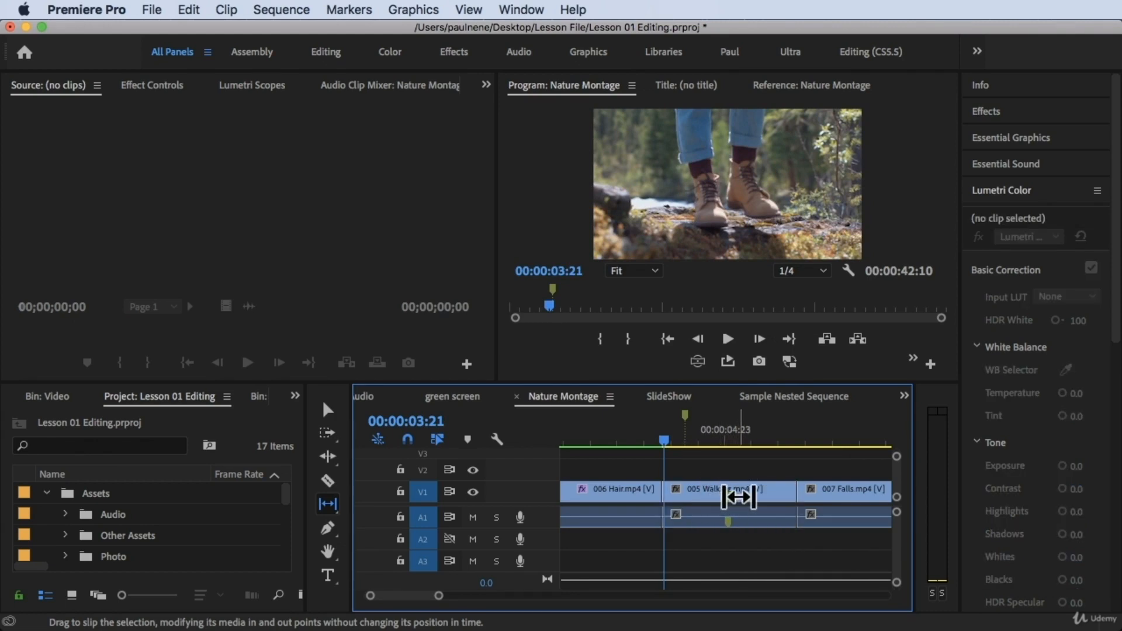
Step: Preview the slip edit's boundary frames for 005 Walking.mp4 at zero offset, and clear the selection
drag(732, 497, 734, 500)
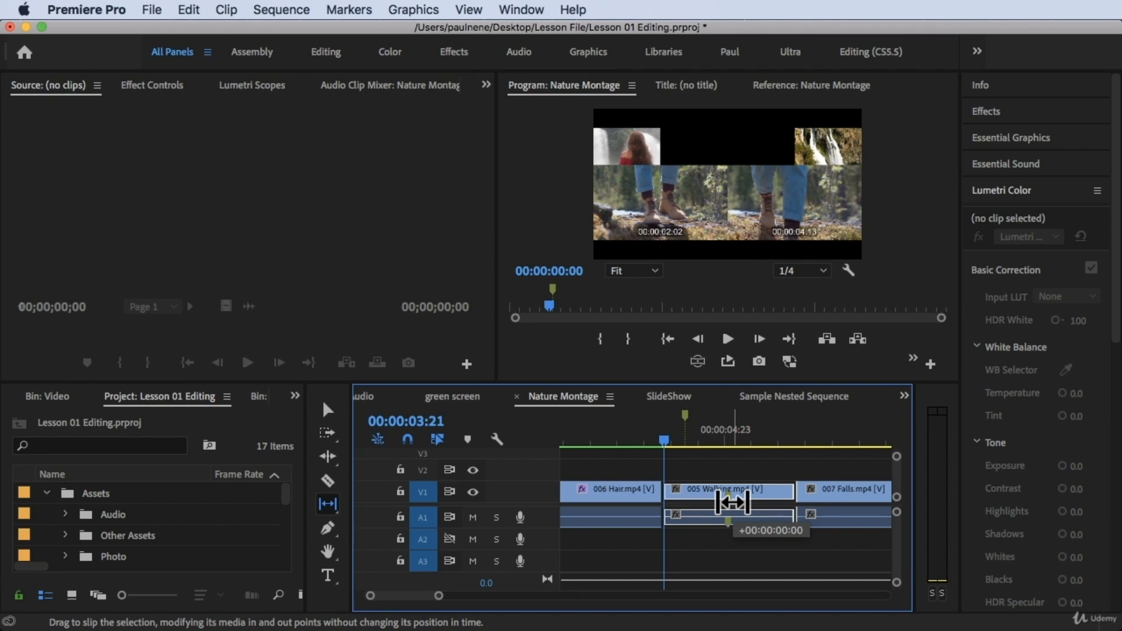
drag(733, 502, 731, 499)
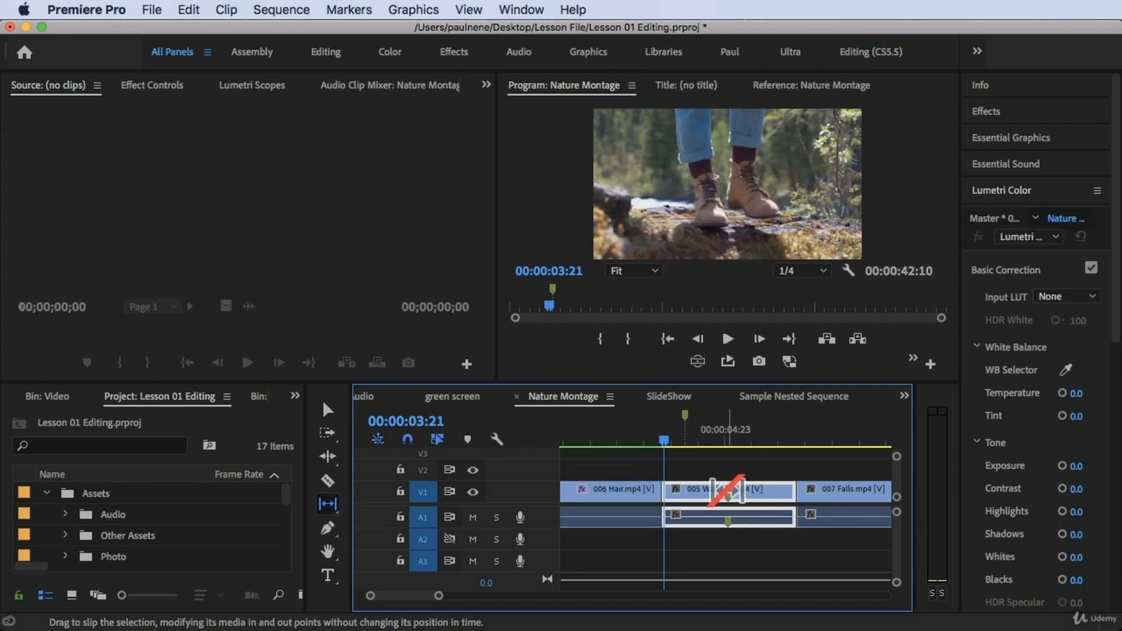
click(741, 470)
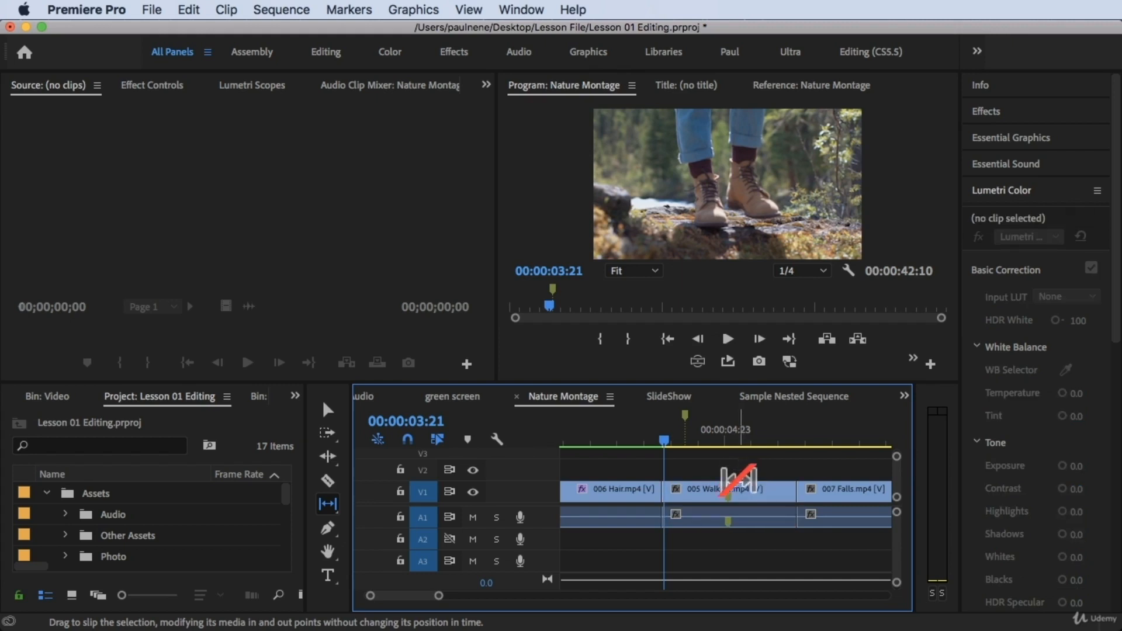
Step: Slip the footage inside 005 Walking.mp4 until its clip marker lines up with the sequence marker
click(733, 495)
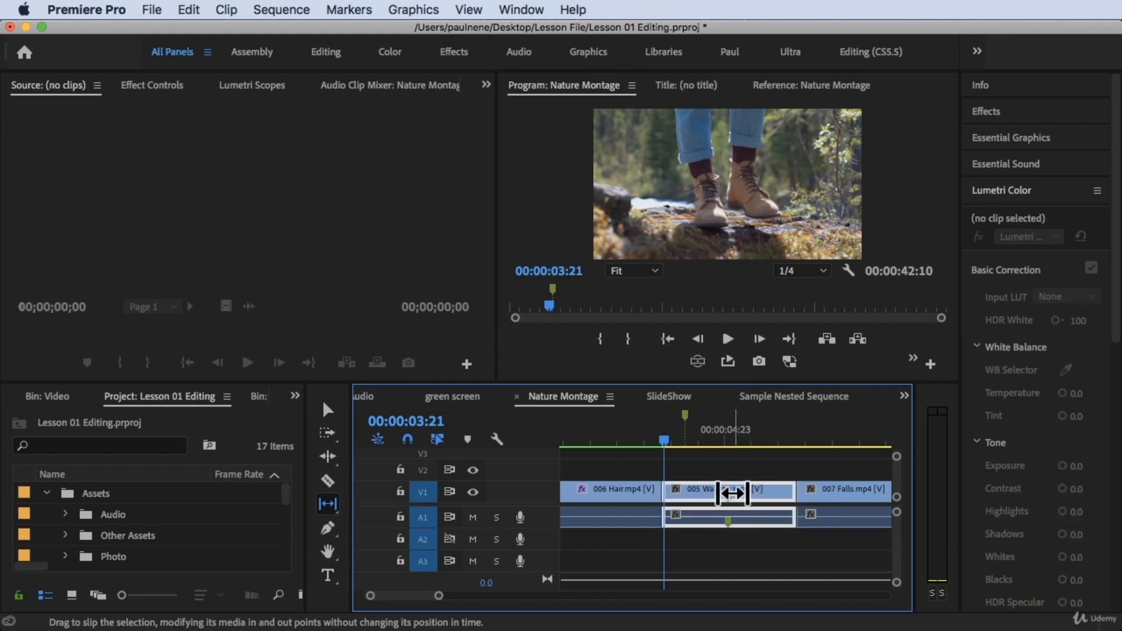
drag(733, 494, 832, 152)
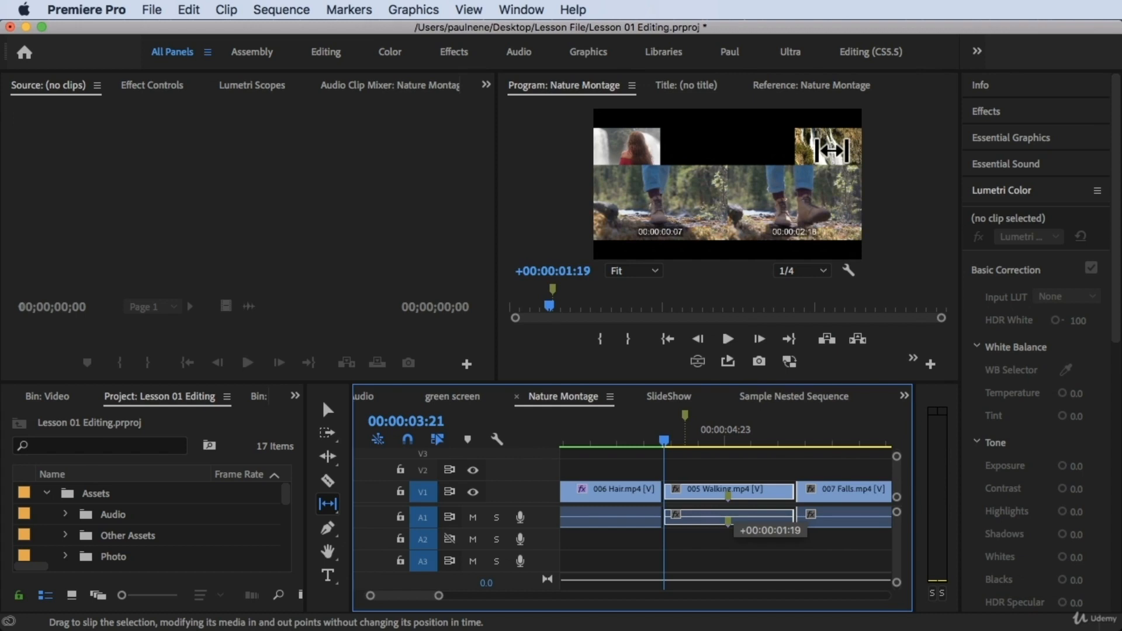
drag(832, 151, 771, 252)
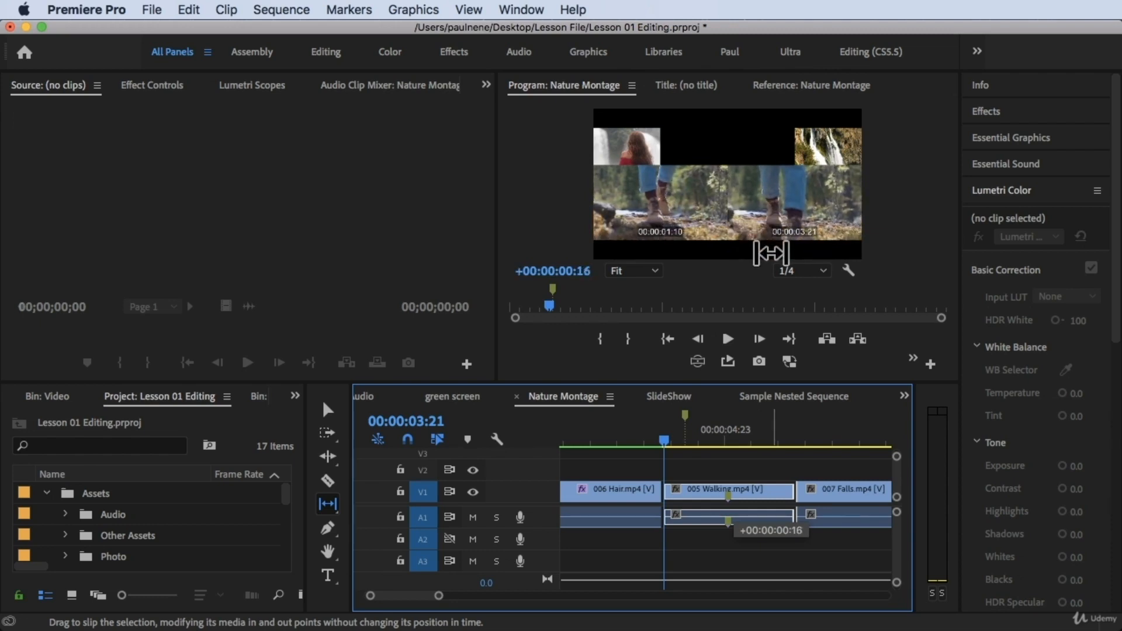
drag(771, 252, 688, 495)
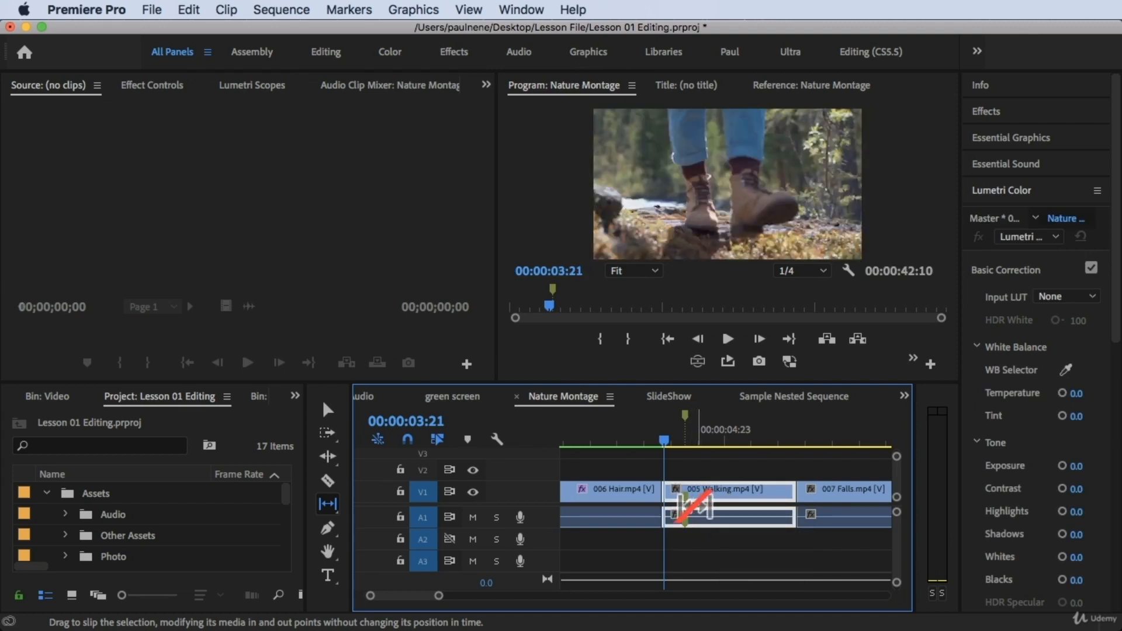
key(=)
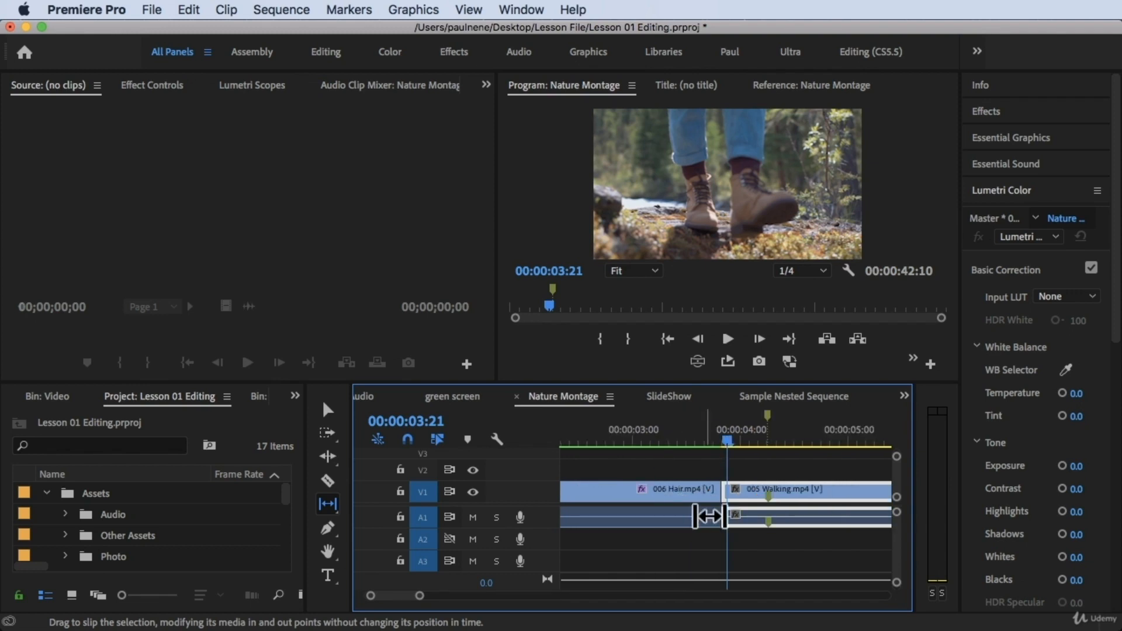
Step: Select 005 Walking.mp4 with the Slip tool and place the playhead at 00:00:04:06 on the sequence marker to check the footstep alignment
scroll(757, 547, right, 3)
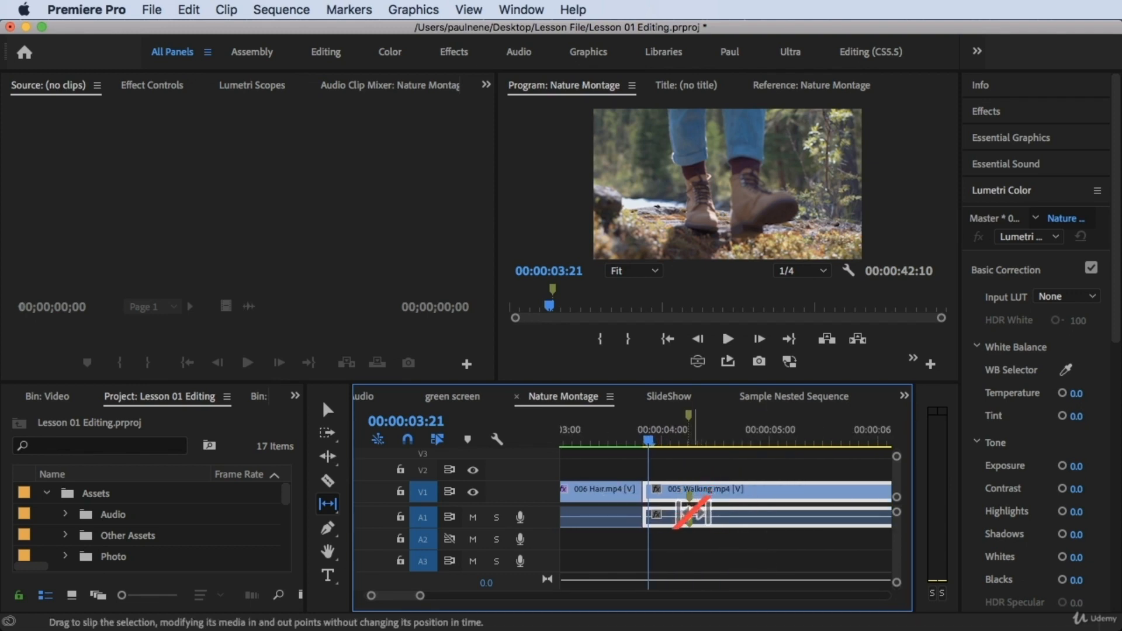
click(696, 468)
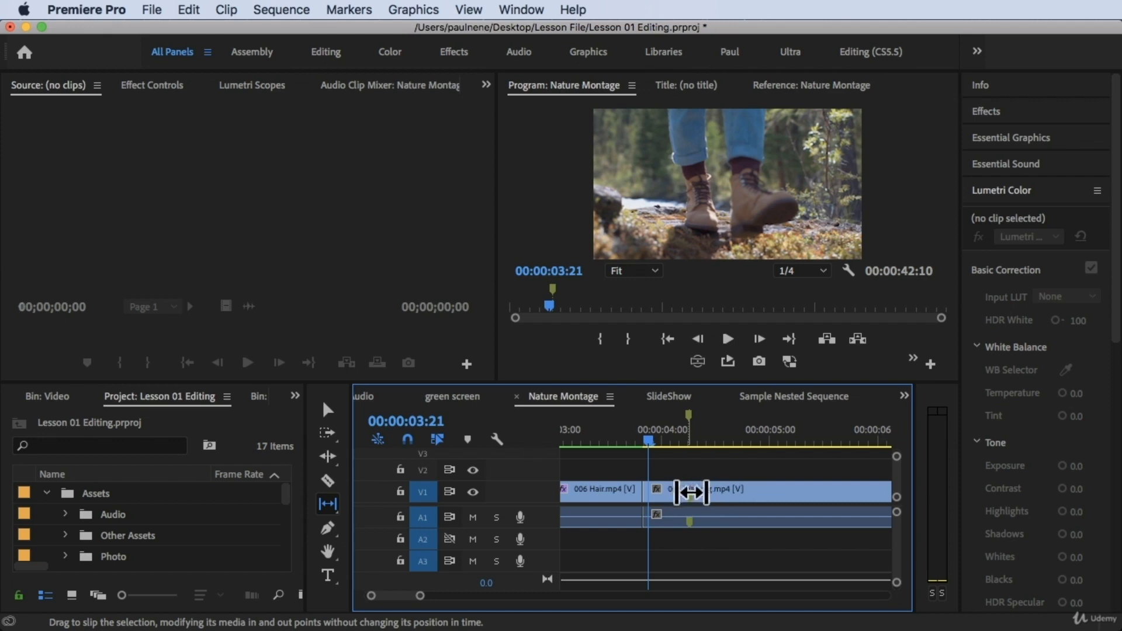
mouse_move(688, 493)
mouse_down()
mouse_move(678, 493)
mouse_move(690, 491)
mouse_up()
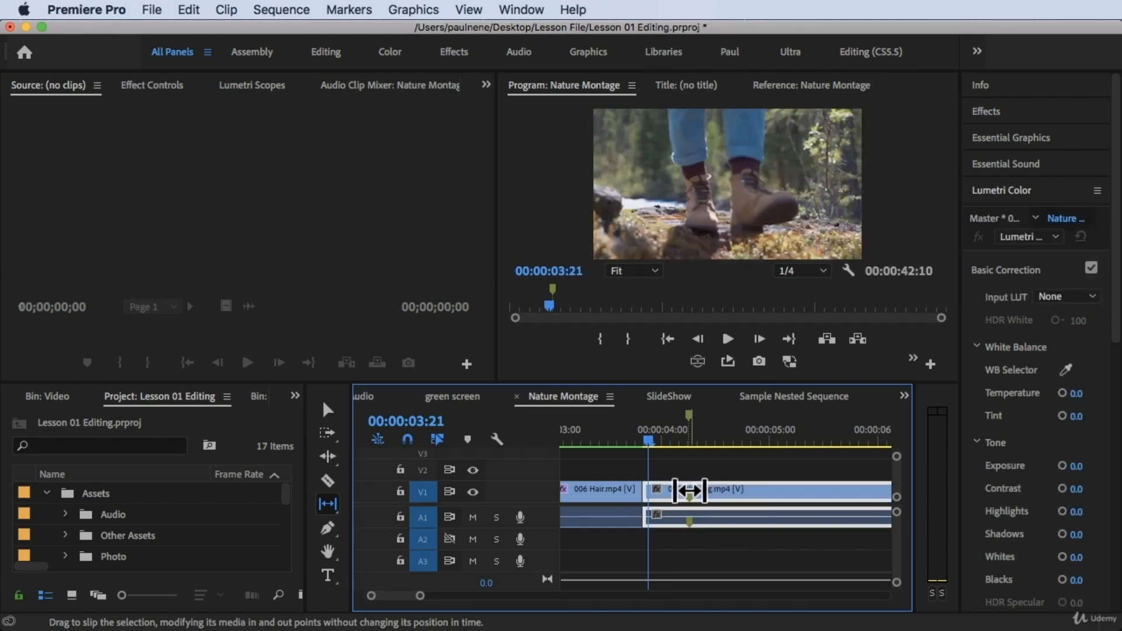
drag(666, 427, 688, 429)
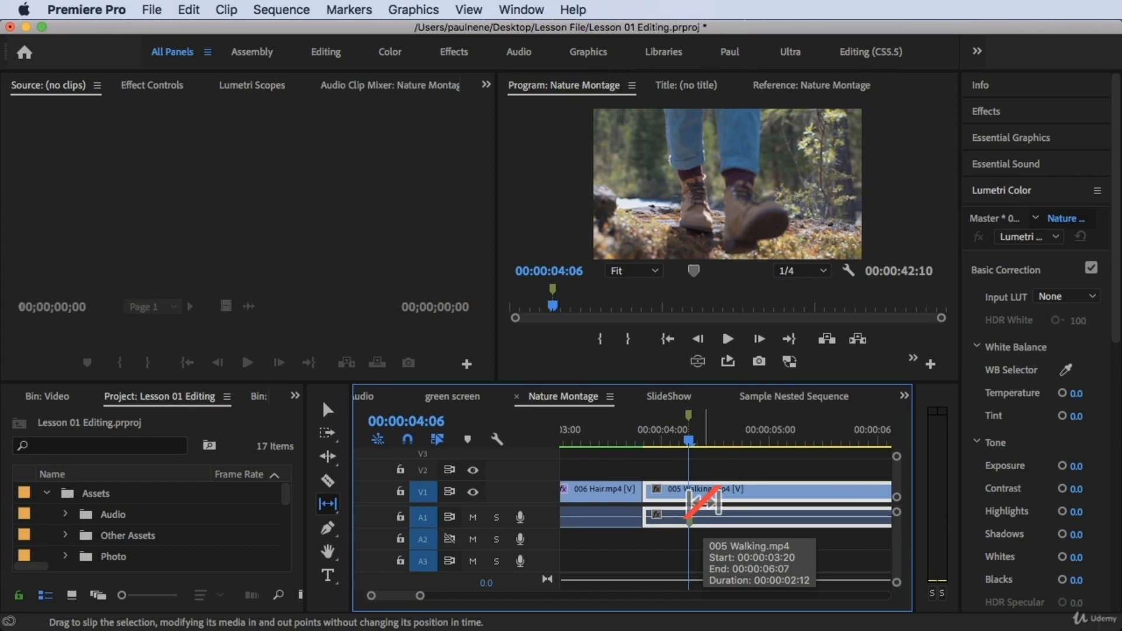
Step: Place the playhead at 00:00:04:17 within 005 Walking.mp4 and preview the slip edit on the clip with almost no offset
scroll(694, 503, down, 5)
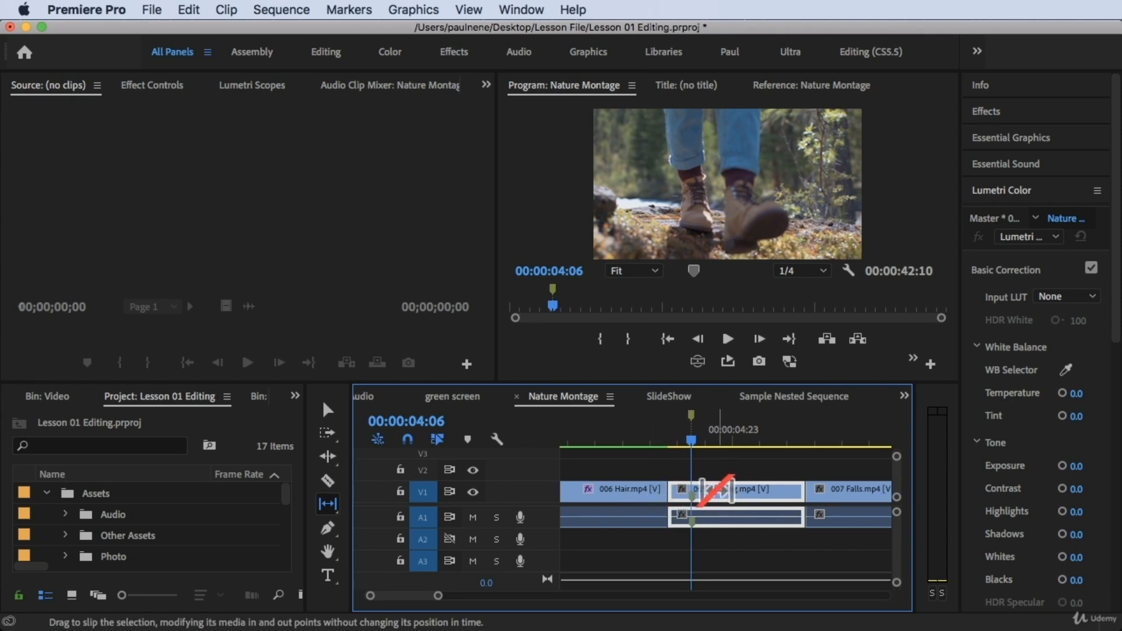
click(717, 437)
click(726, 465)
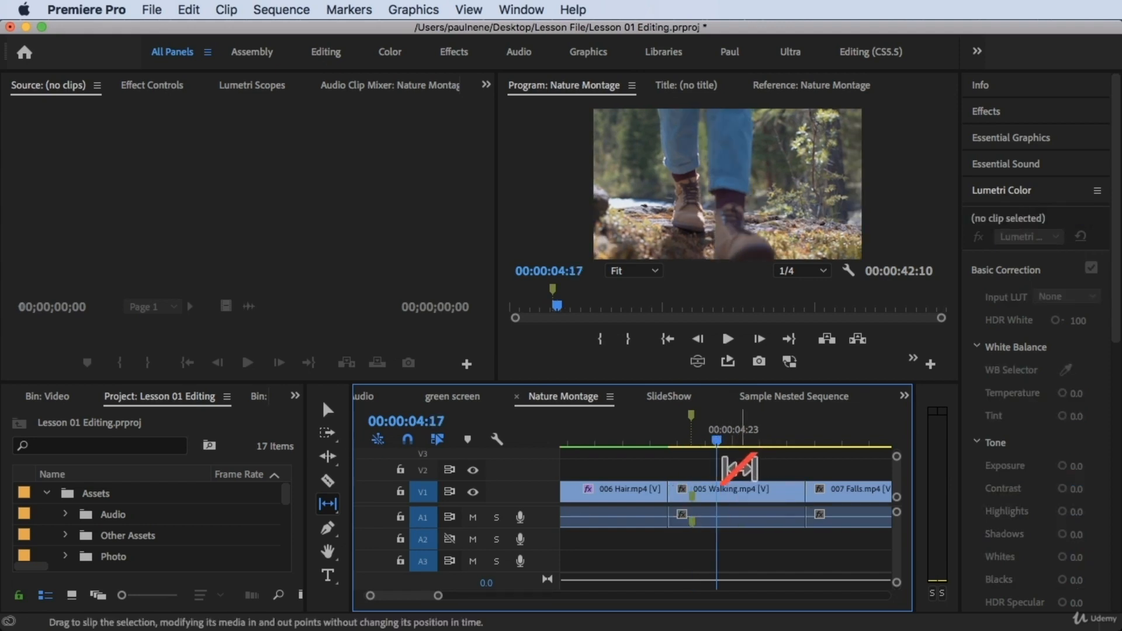
click(728, 495)
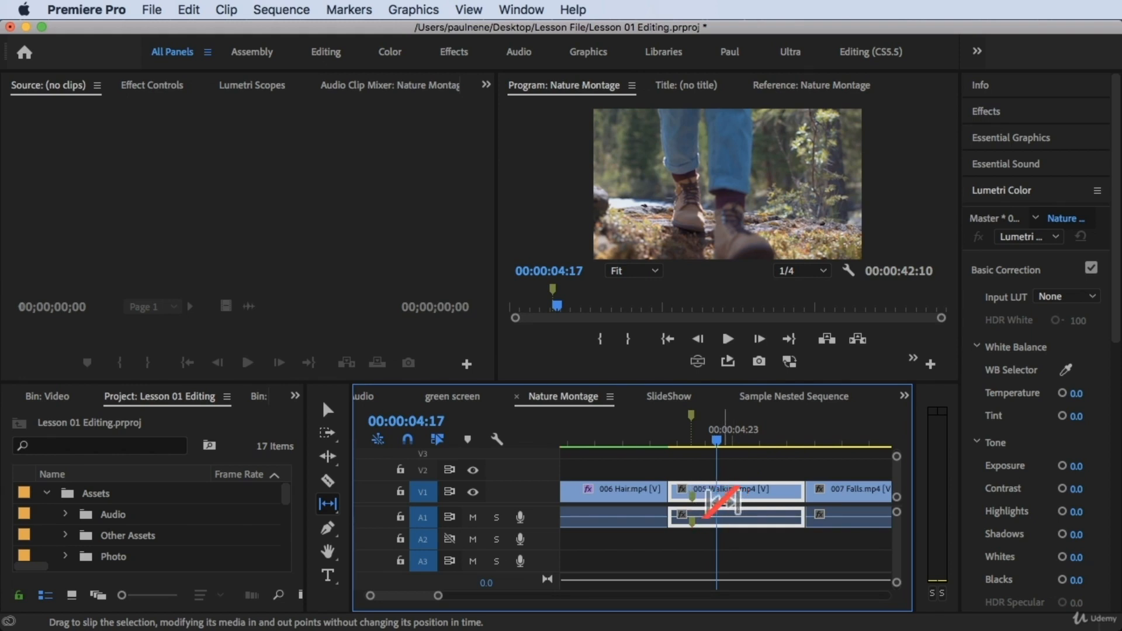
drag(724, 502, 722, 499)
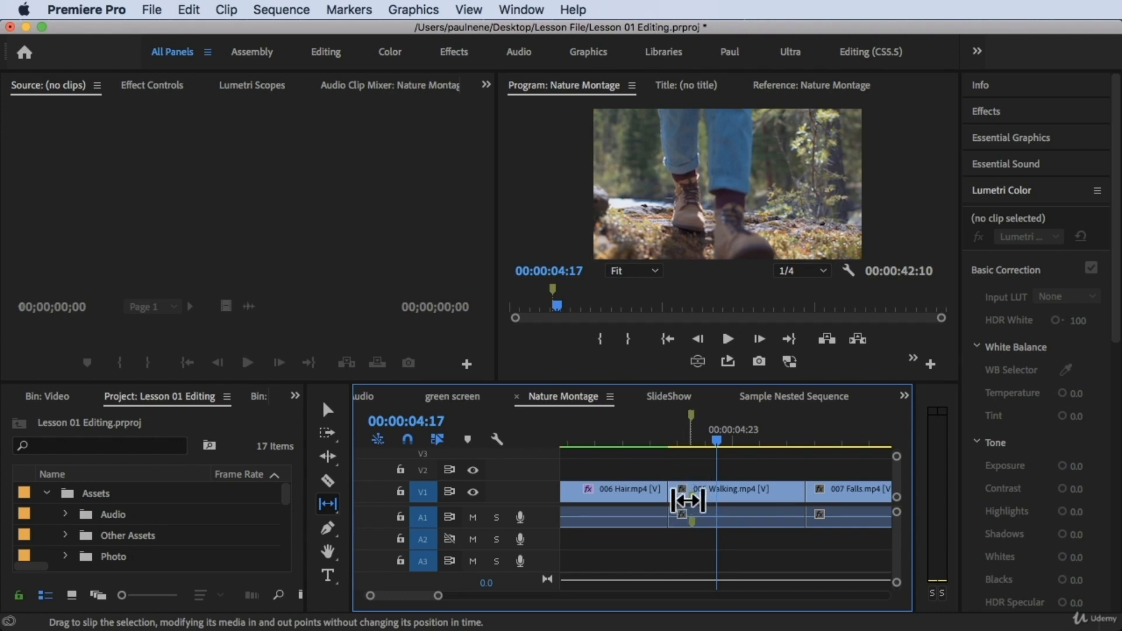
Step: Play the sequence from 006 Hair.mp4 into the slipped 005 Walking.mp4, stopping at the marker at 00:00:04:06
click(690, 441)
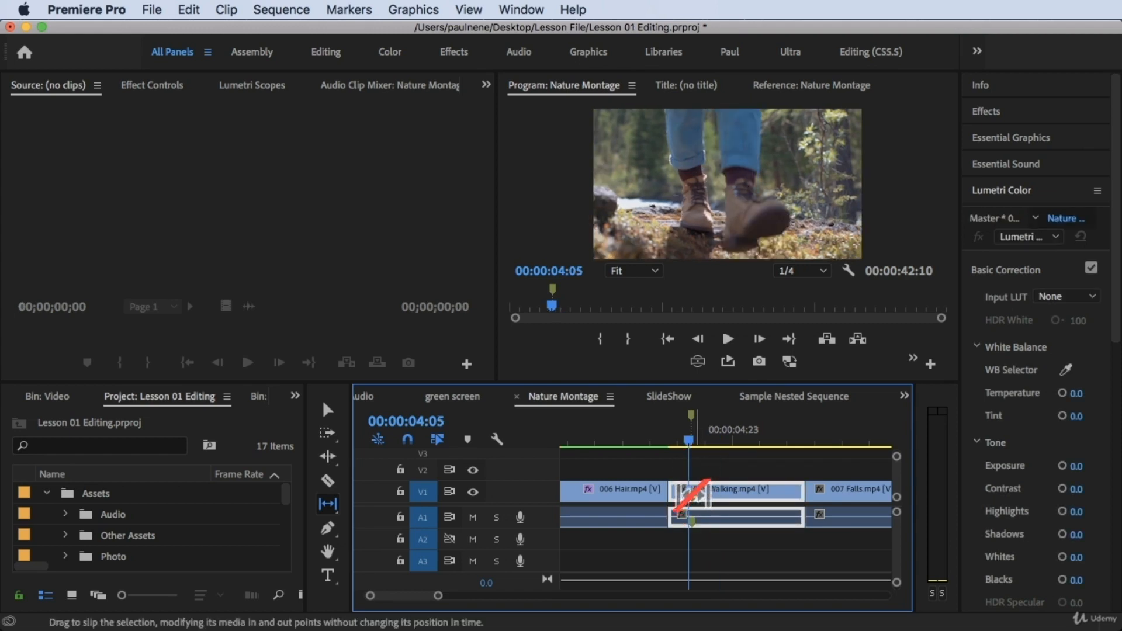
key(=)
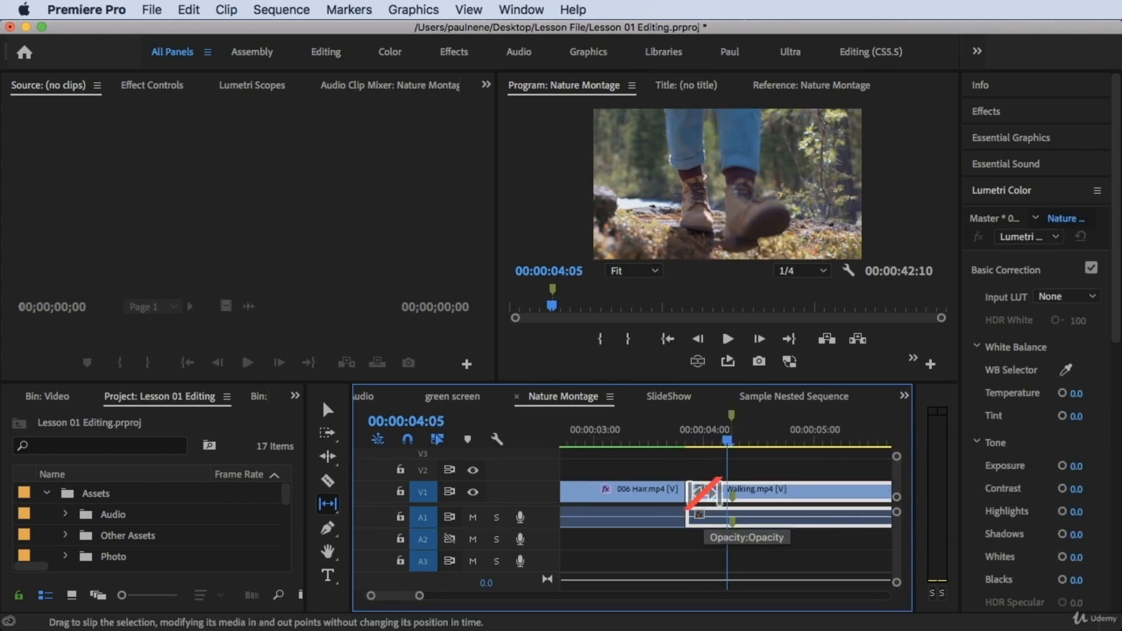
drag(727, 439, 639, 450)
key(space)
key(space)
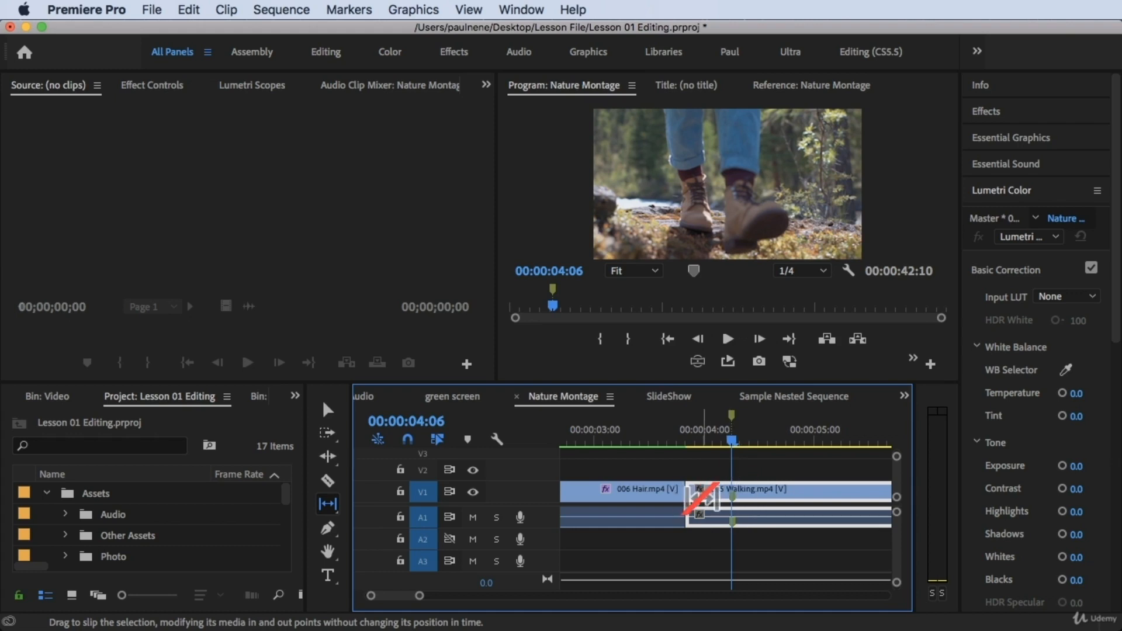
scroll(655, 540, down, 3)
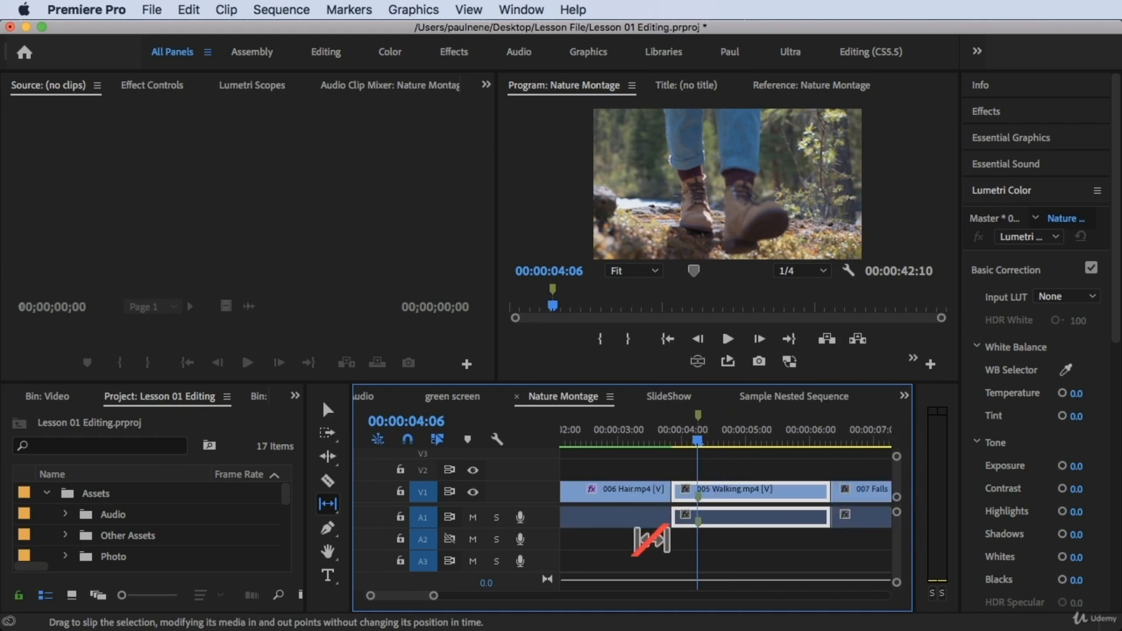